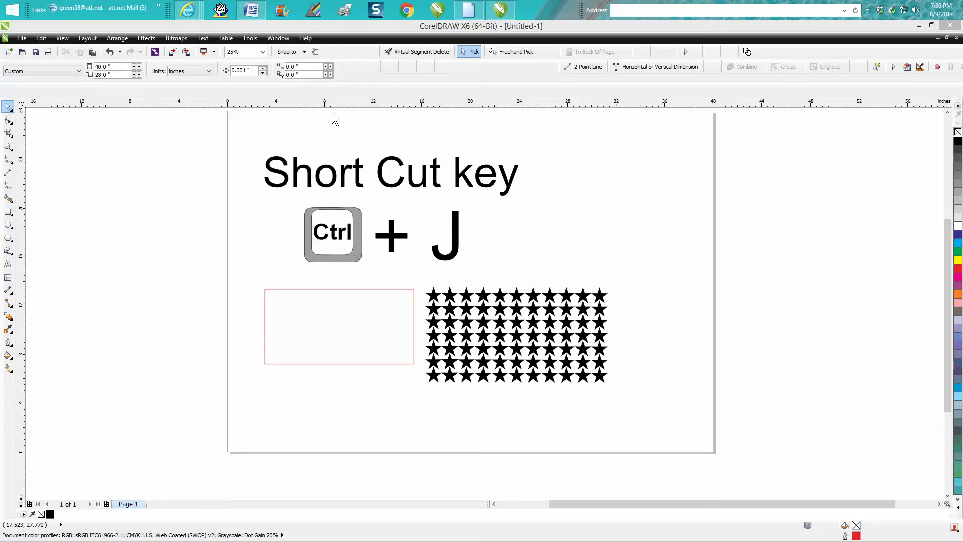
Step: Open Options with the Effects command category listed and an empty Find Text box
left_click(249, 38)
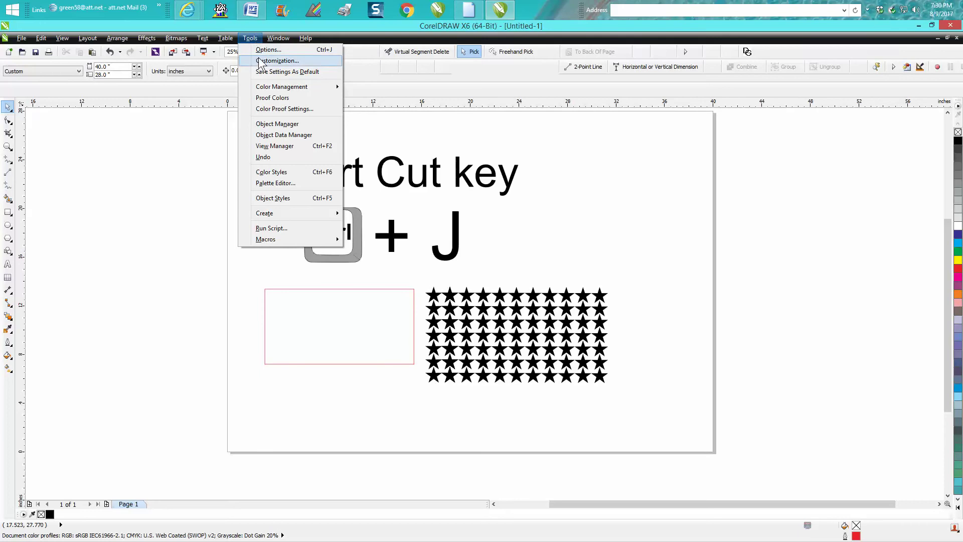
mouse_move(282, 86)
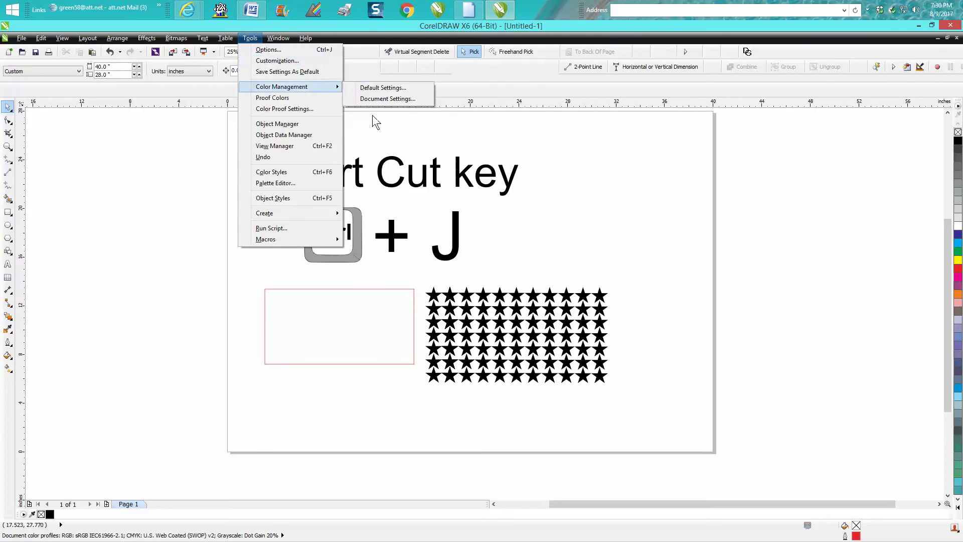
left_click(372, 115)
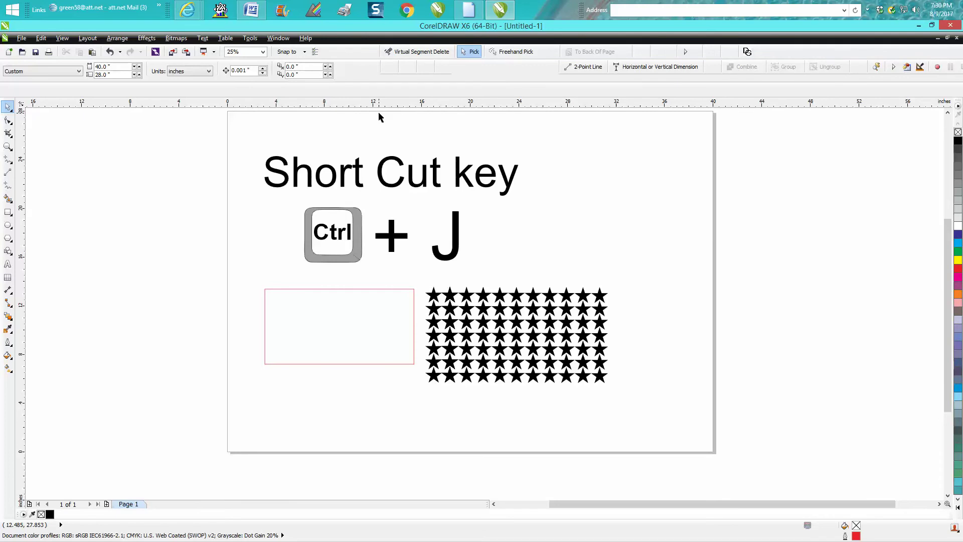
key("ctrl+j")
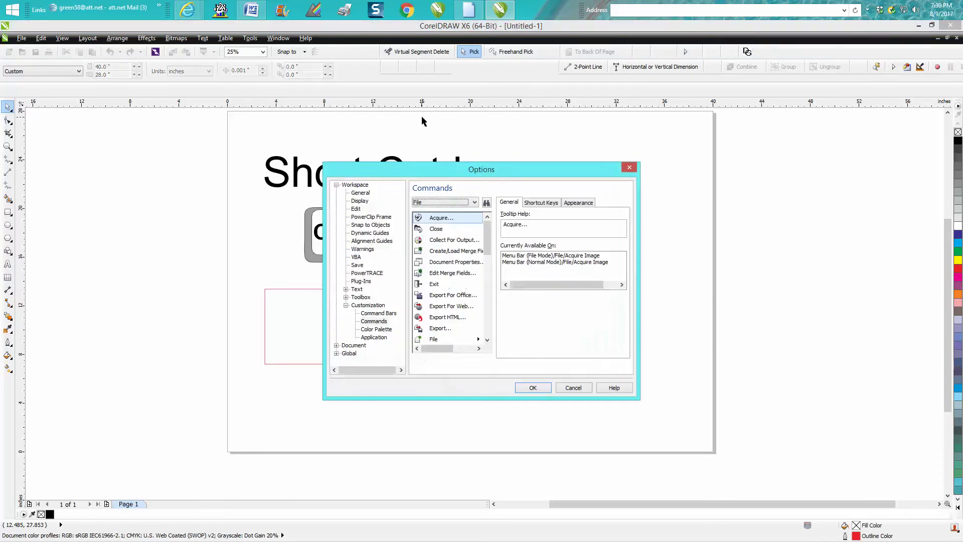
left_click(475, 204)
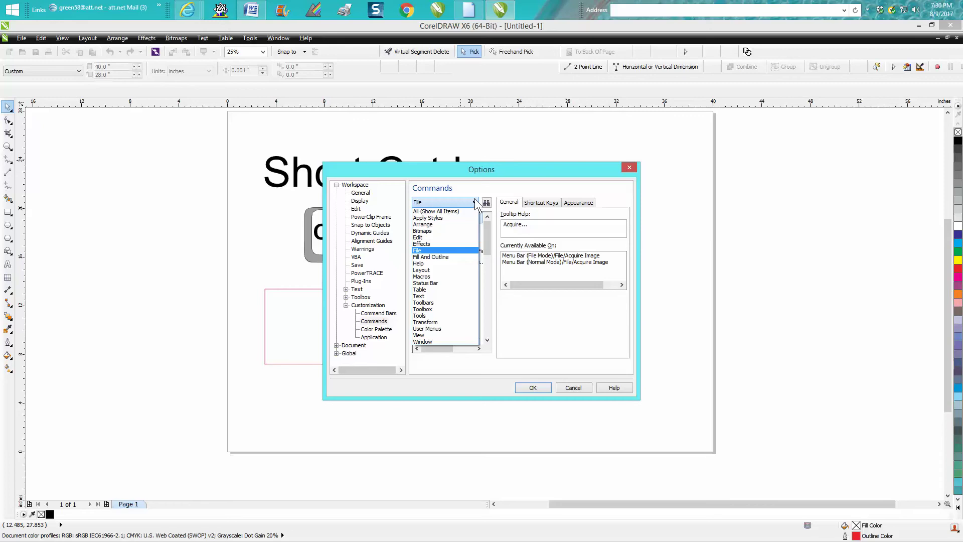
left_click(434, 244)
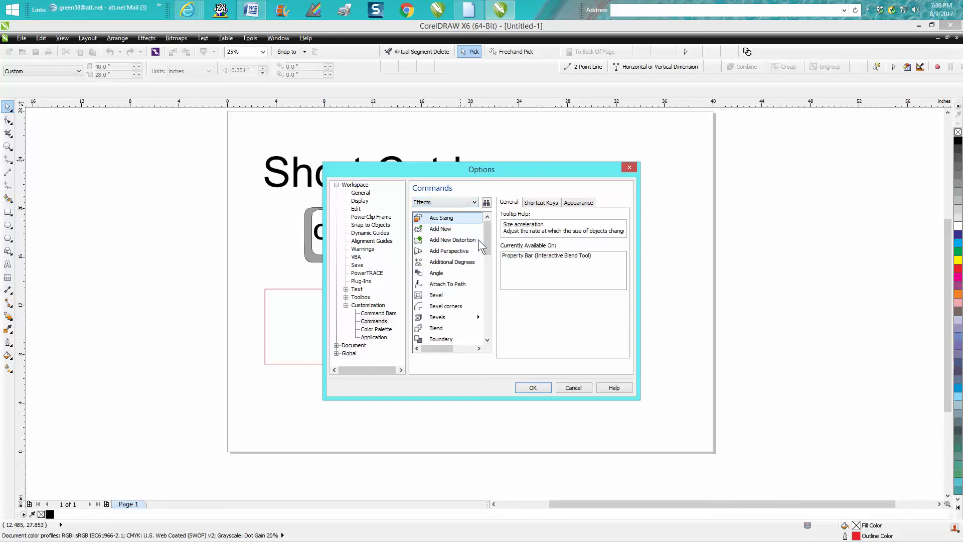
left_click_drag(487, 229, 489, 323)
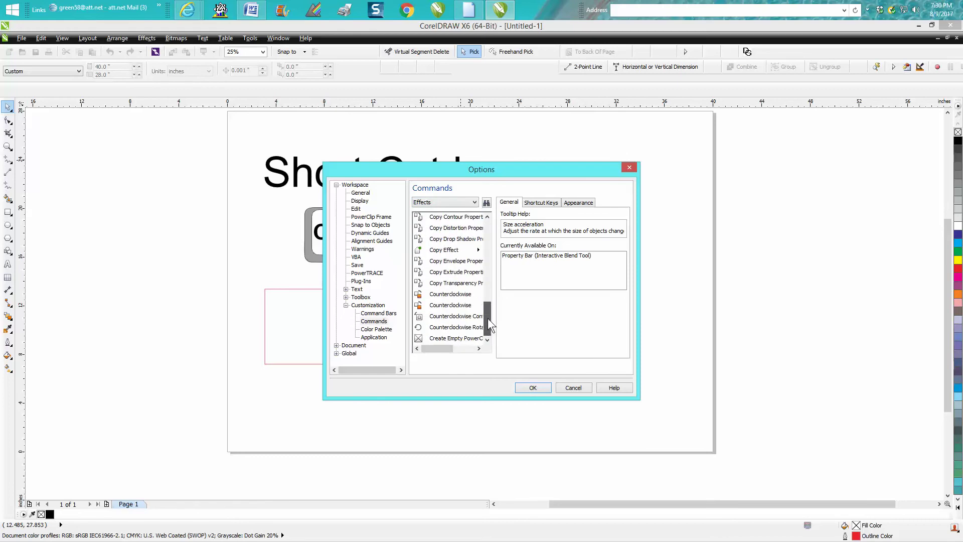
left_click(487, 203)
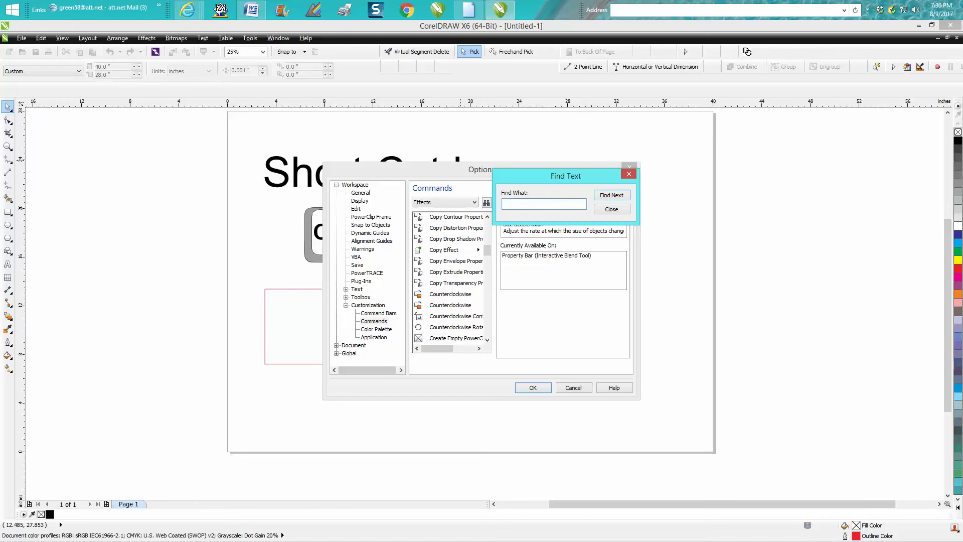
type("pace")
Step: Search 'place' to reach the Place Inside Frame command, then close Find Text
left_click(611, 194)
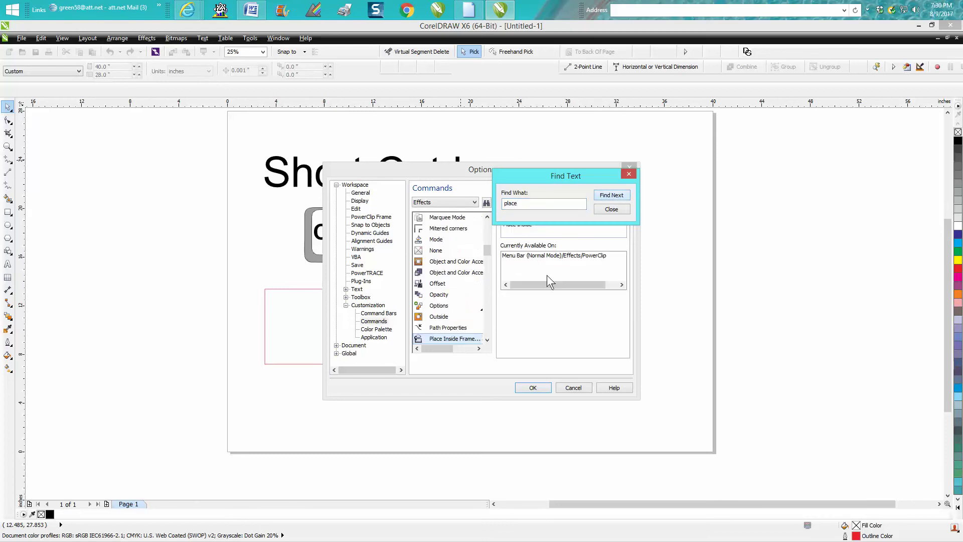
left_click(476, 340)
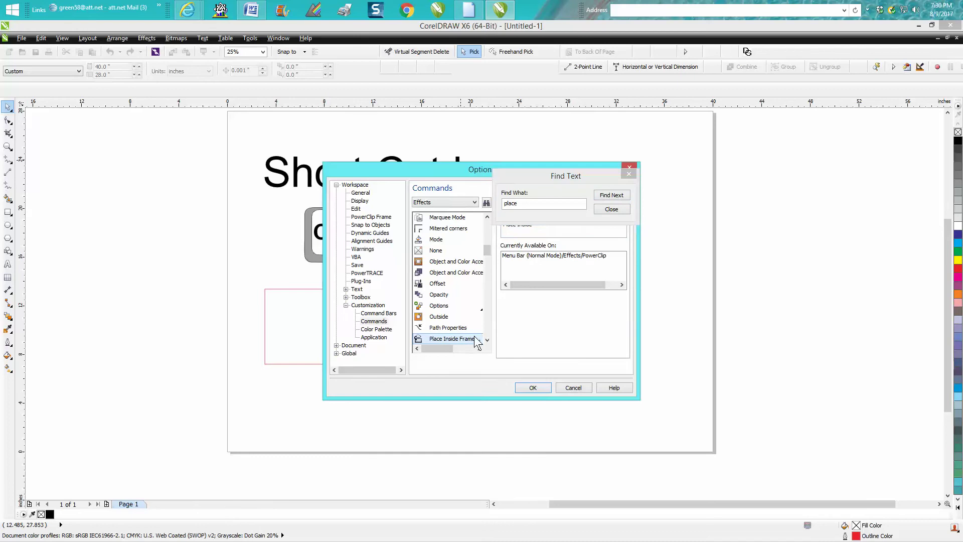
left_click(611, 209)
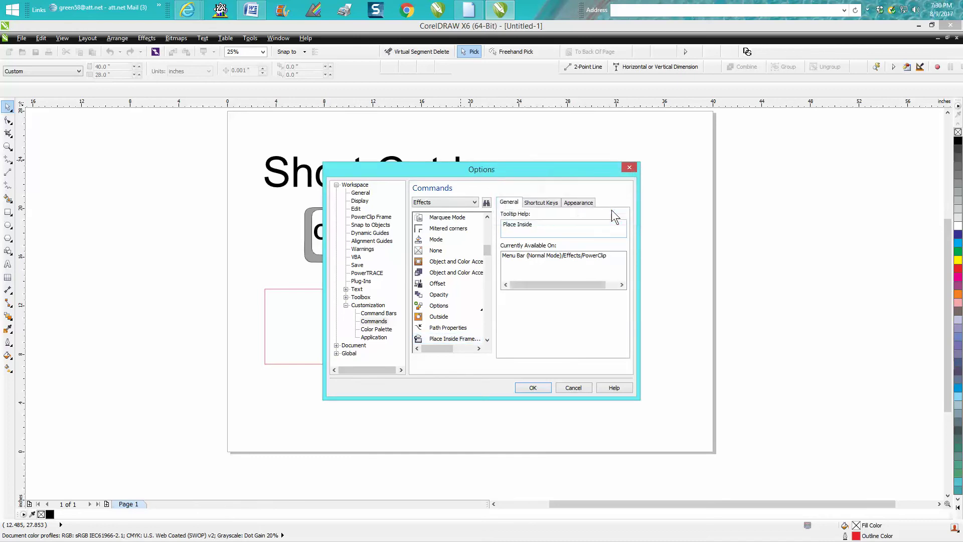
Step: Replace Place Inside Frame's '/' shortcut with the single key O and close Options
left_click(541, 204)
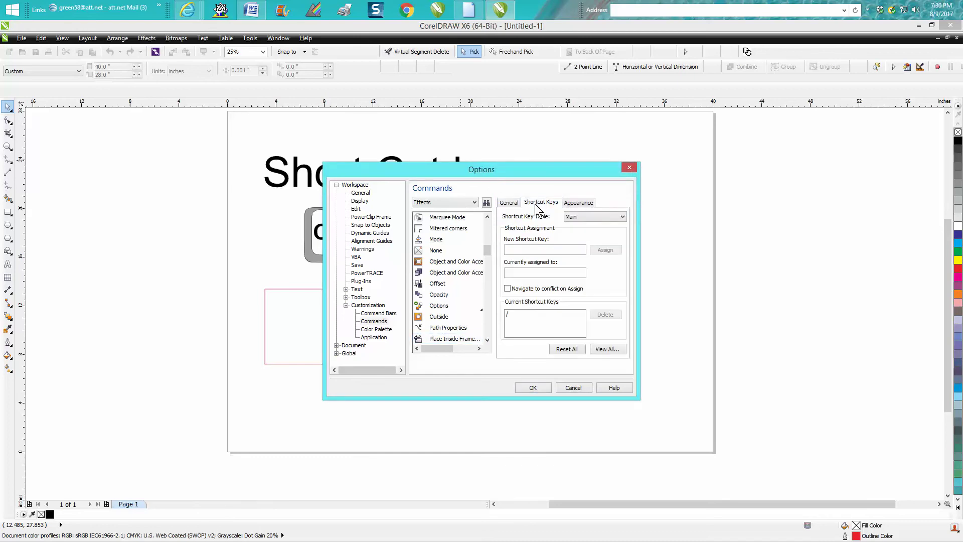
left_click(519, 315)
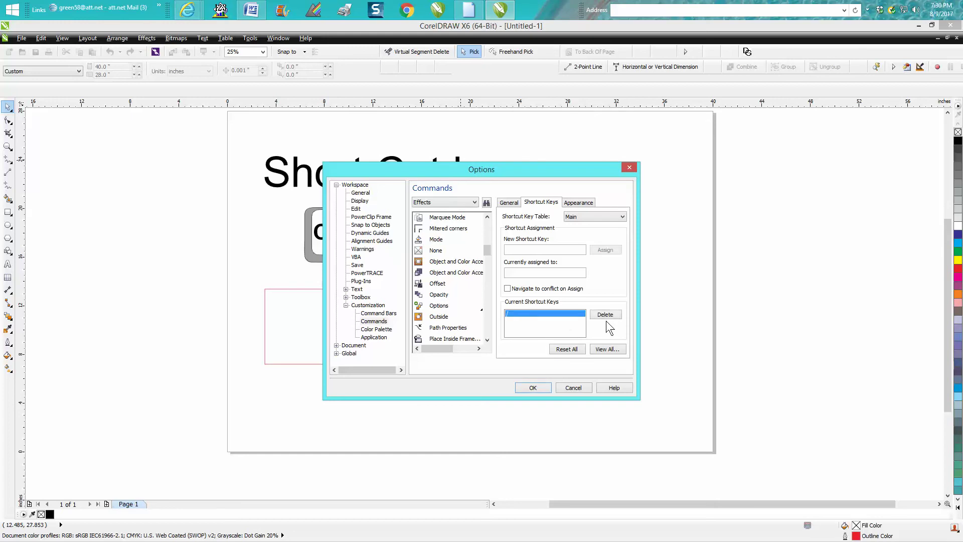
left_click(606, 315)
left_click(523, 250)
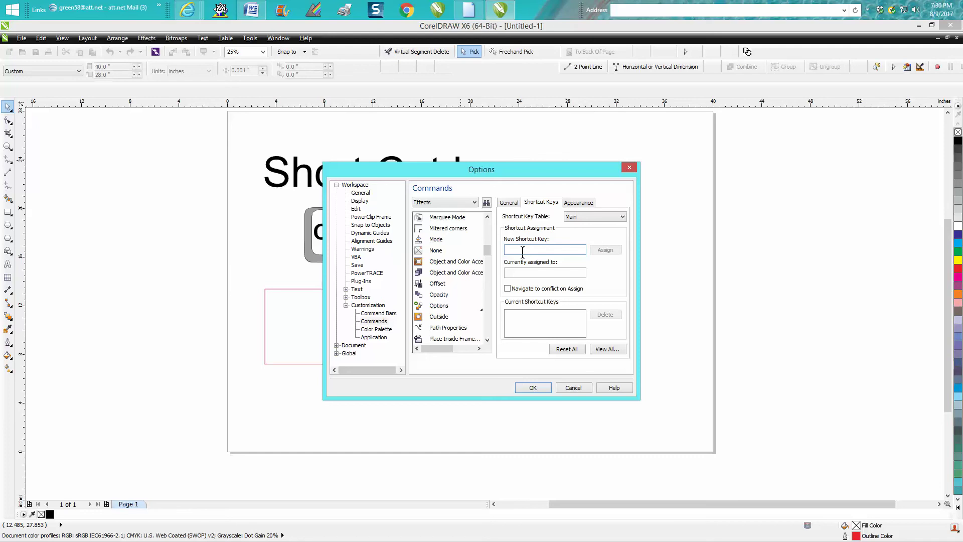
type("I")
key("BackSpace")
type("O")
left_click(605, 250)
left_click(532, 386)
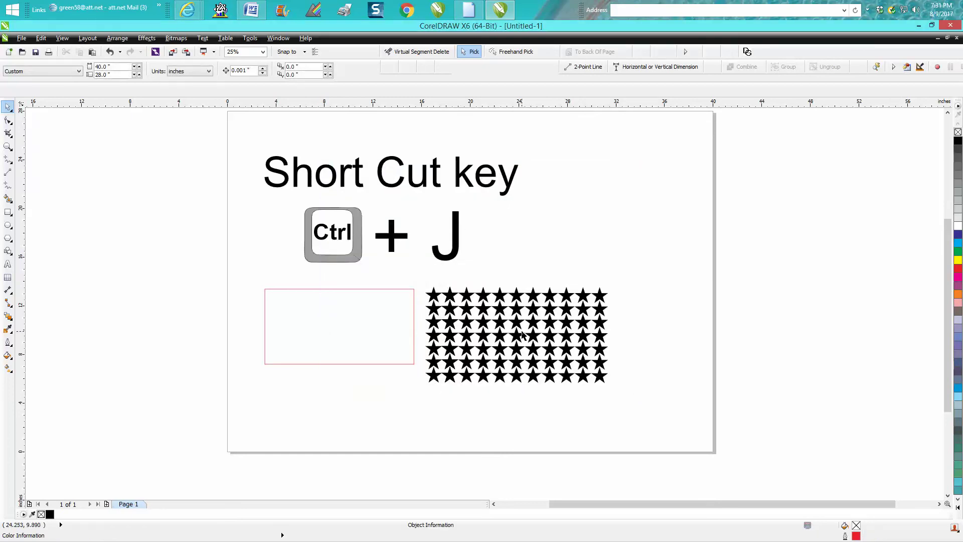
Step: PowerClip the black star grid into the rectangle using the O shortcut, then deselect
left_click(519, 328)
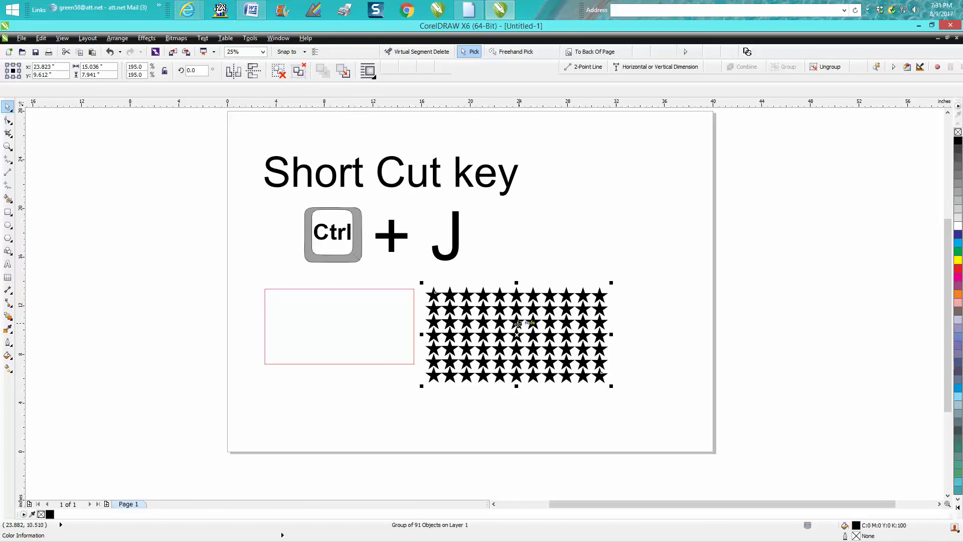
key("Escape")
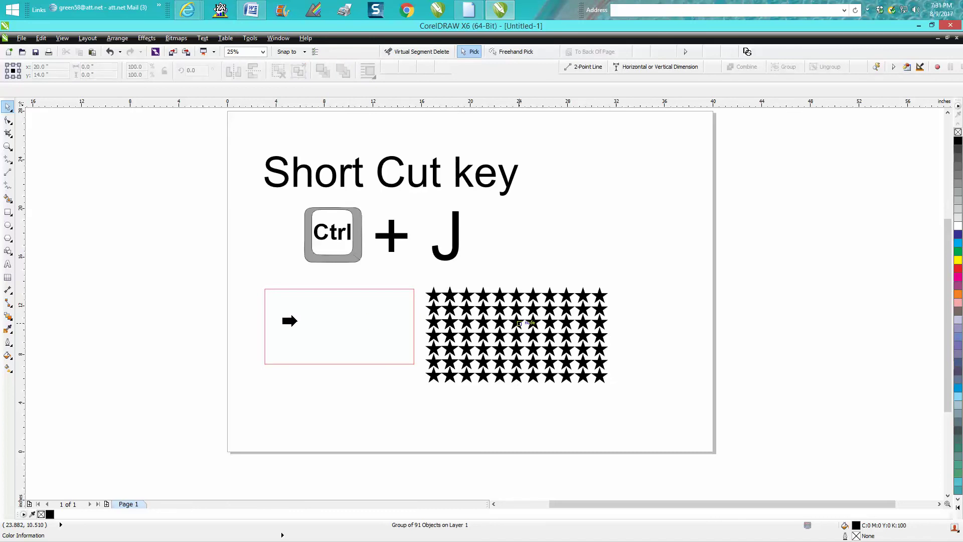
left_click(293, 321)
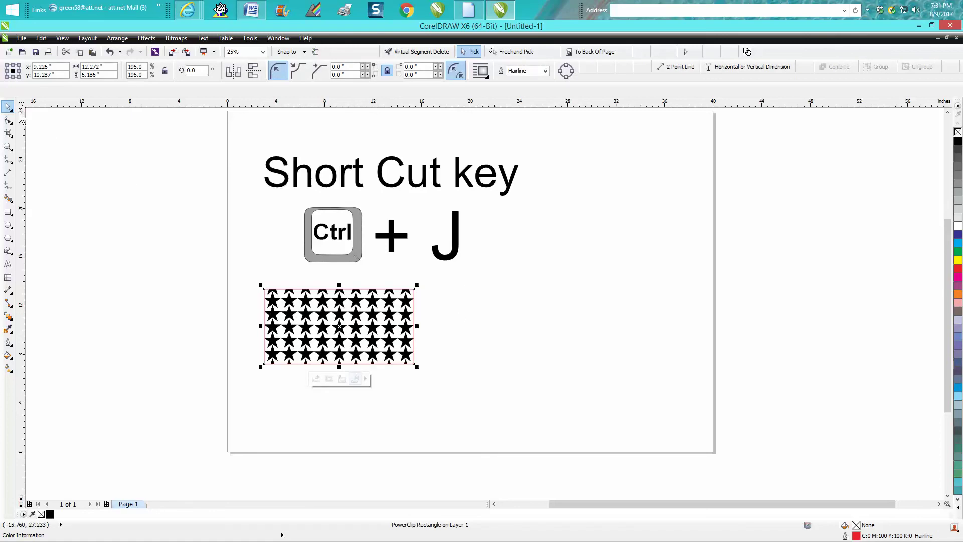
left_click(132, 161)
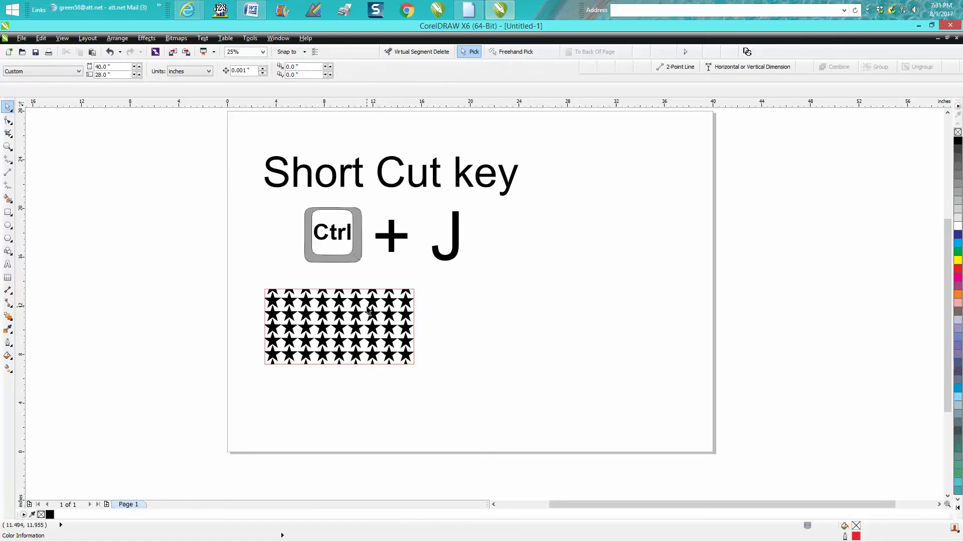
left_click(250, 38)
left_click(282, 68)
left_click(249, 38)
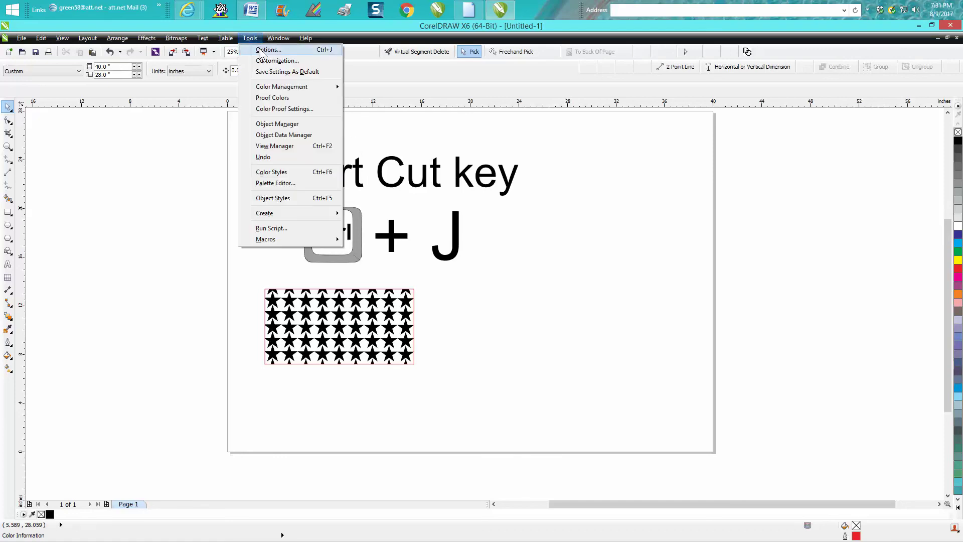
left_click(275, 60)
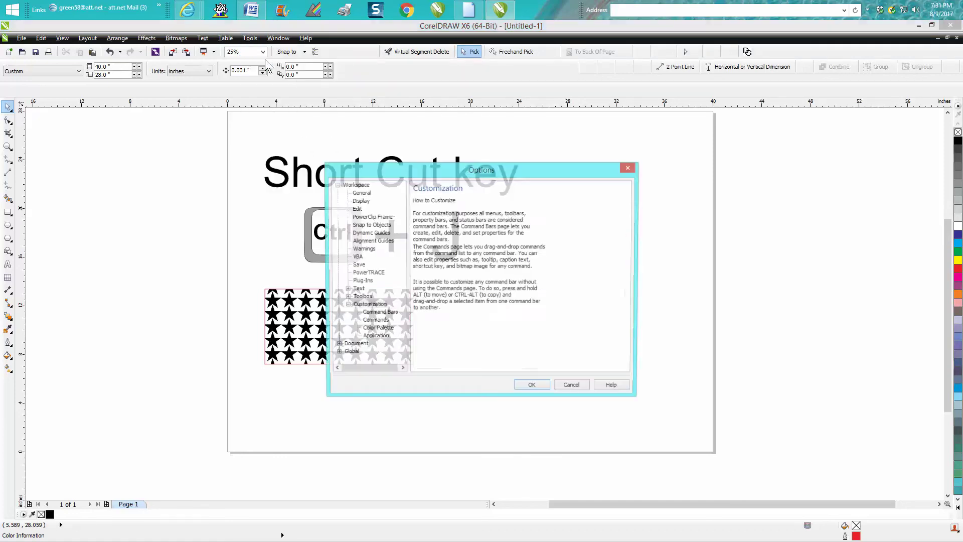
left_click(373, 321)
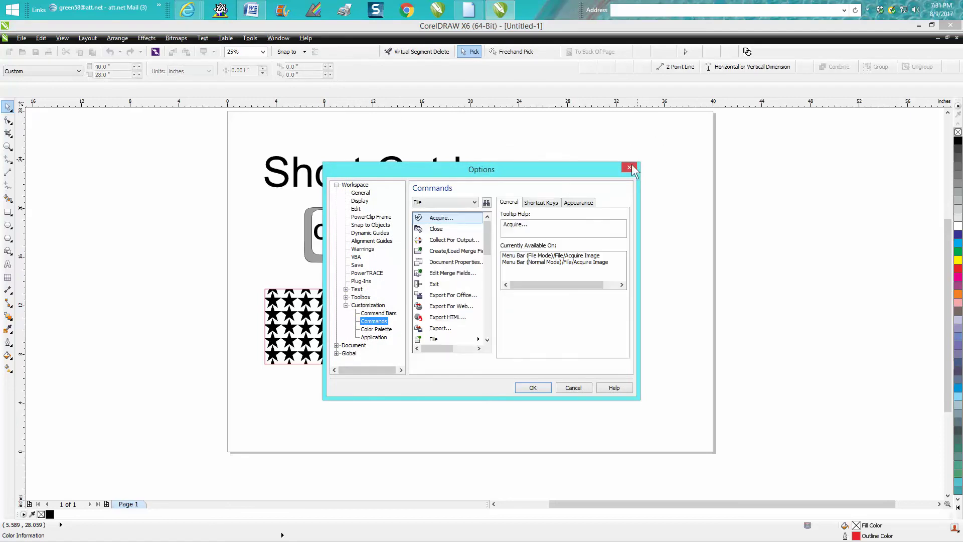
left_click(629, 167)
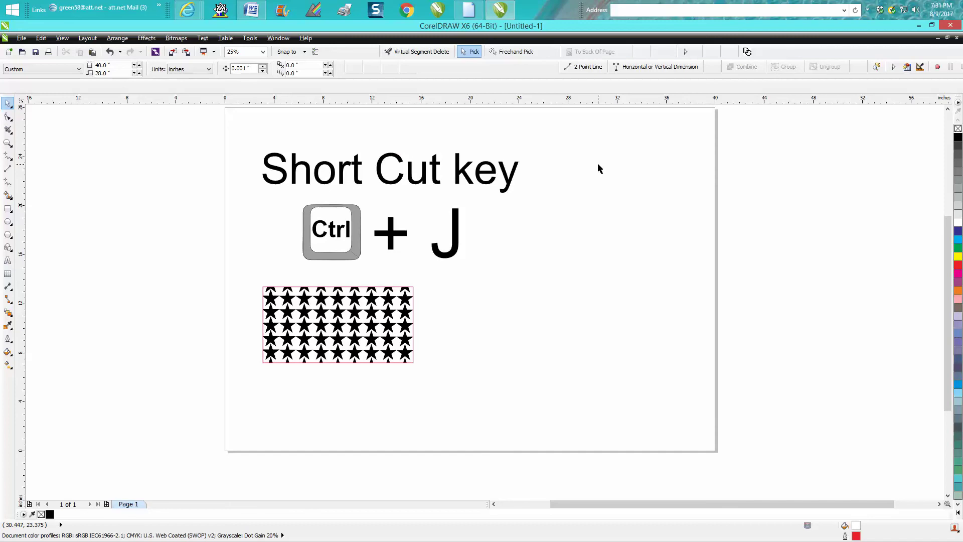